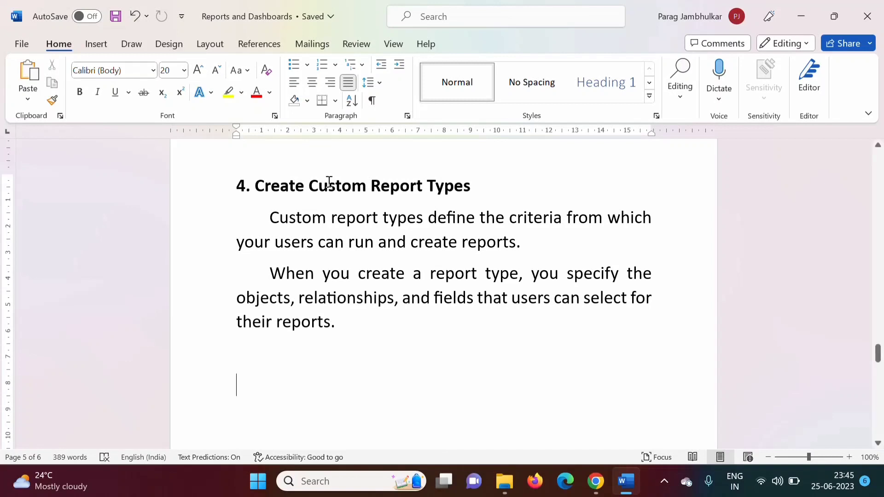
Switch to Salesforce in Chrome and start a new report from the Reports page
drag(376, 189, 457, 192)
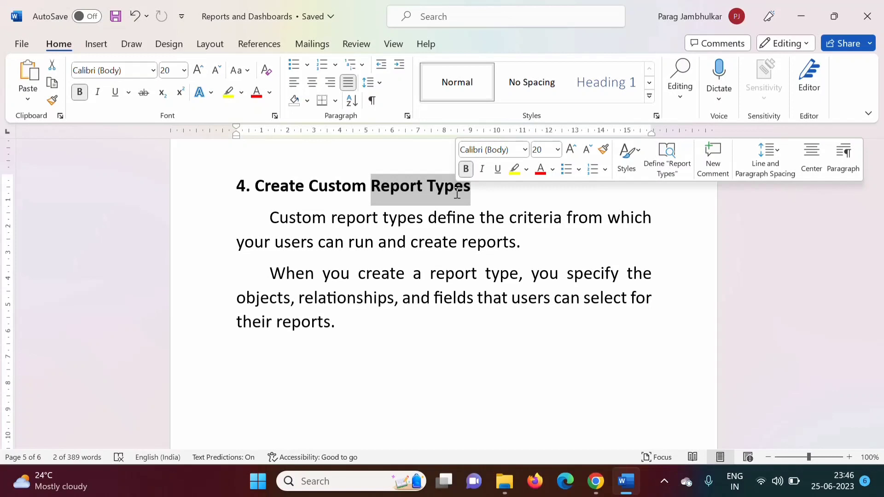
click(595, 481)
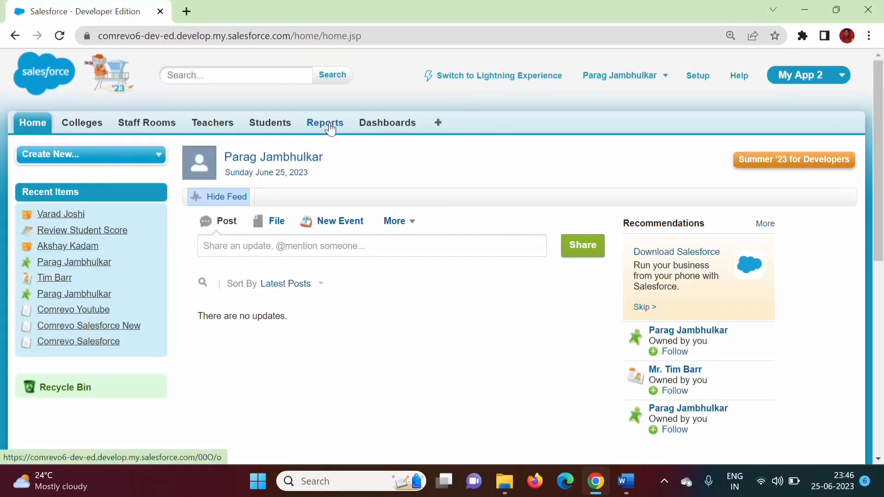
click(330, 129)
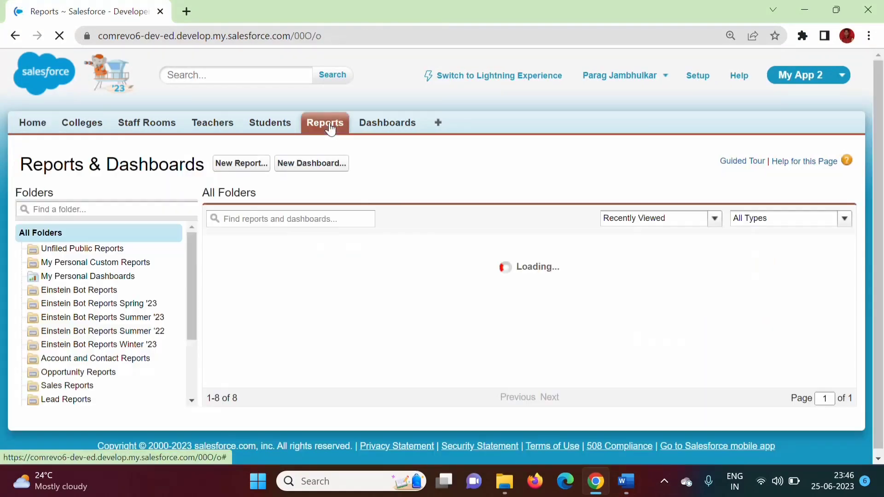
click(238, 164)
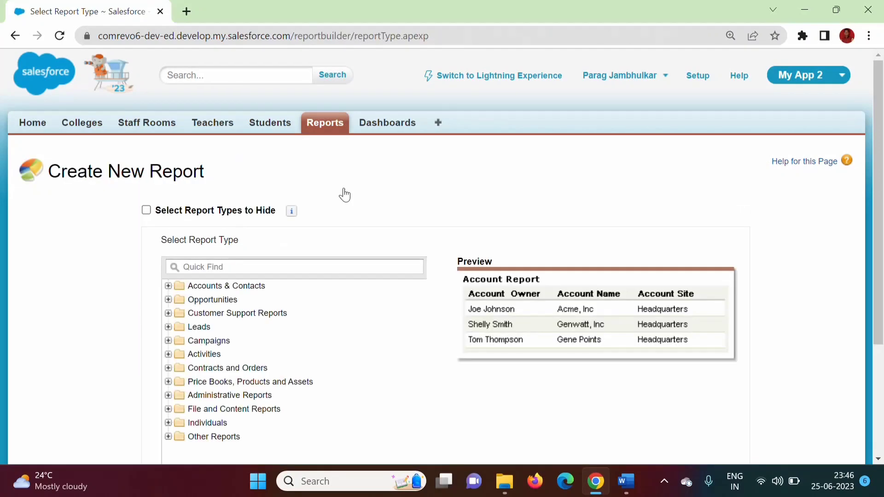
Examine the standard report types under Accounts & Contacts and Opportunities, and return to the Reports & Dashboards page
scroll(879, 244, down, 1)
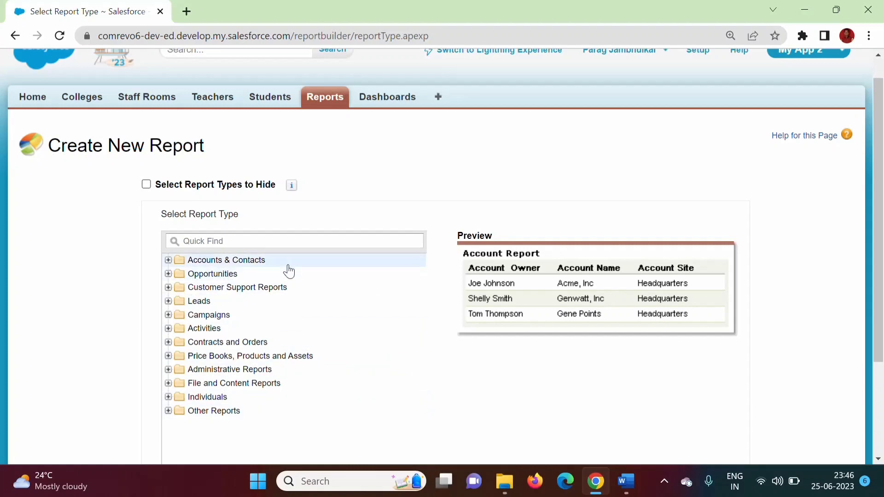
click(169, 275)
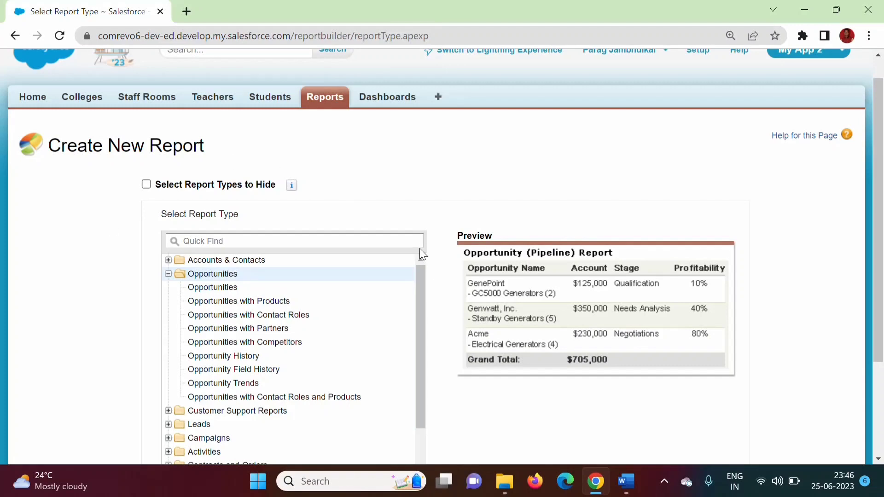
scroll(419, 253, down, 1)
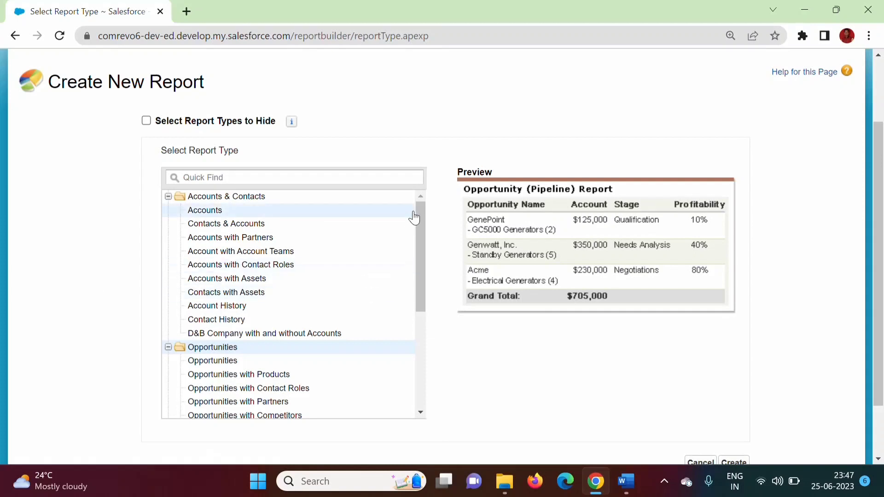
drag(423, 226, 424, 145)
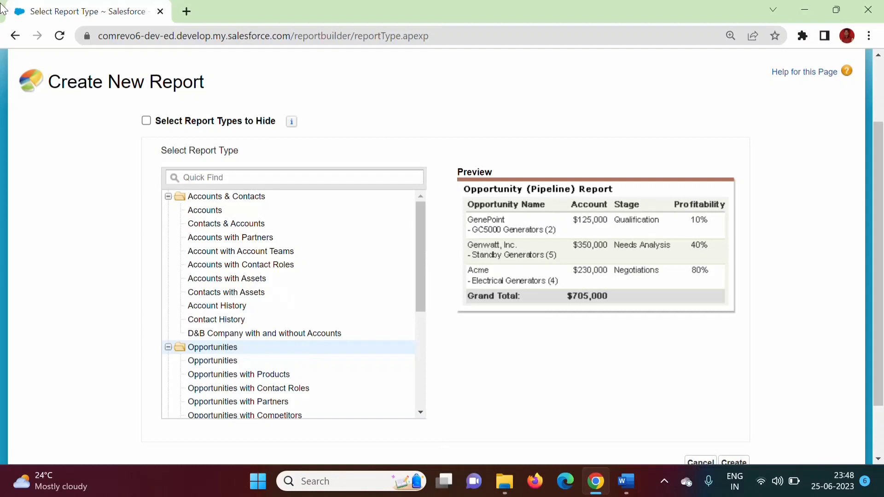
click(15, 37)
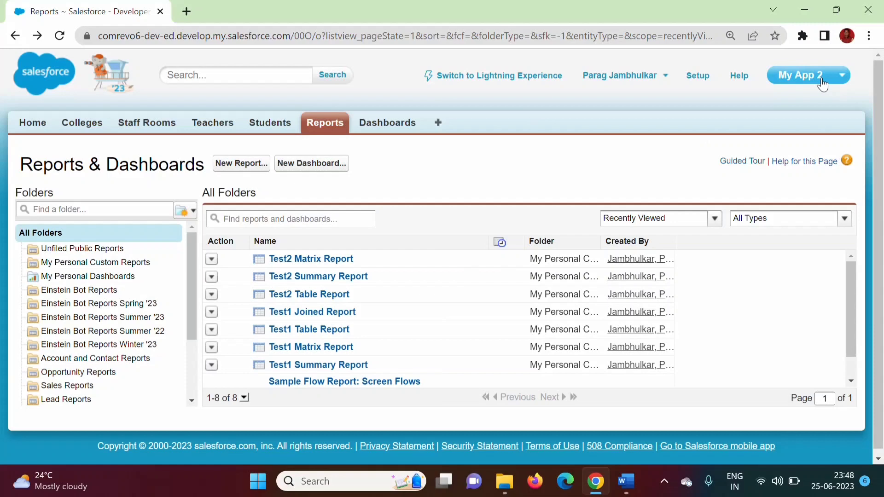
Search Setup for "report type" and open the Report Types page
click(700, 77)
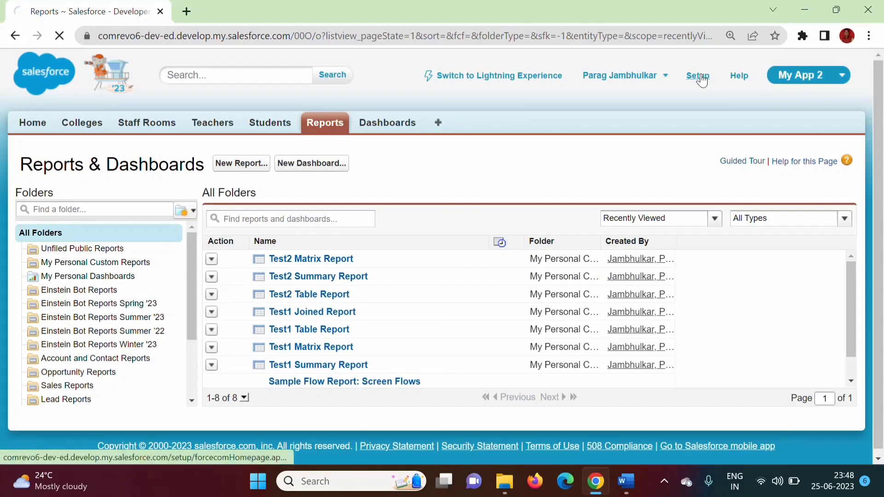
click(73, 255)
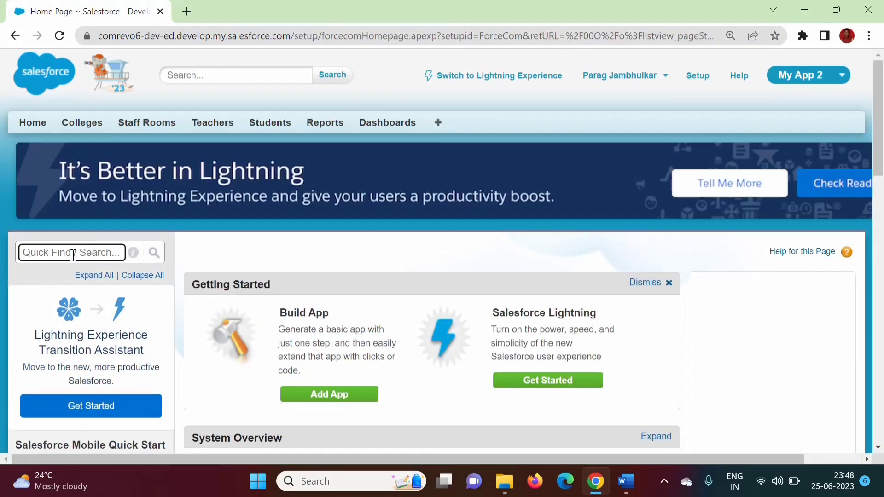
text(report)
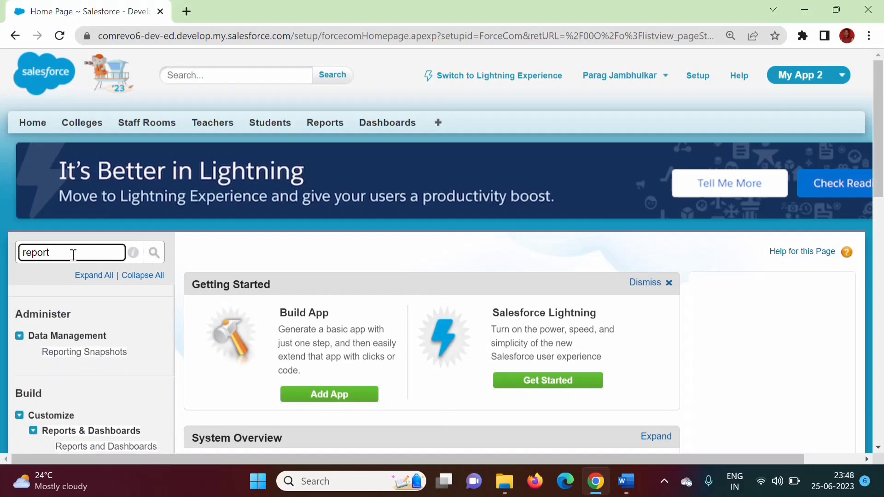
text( type)
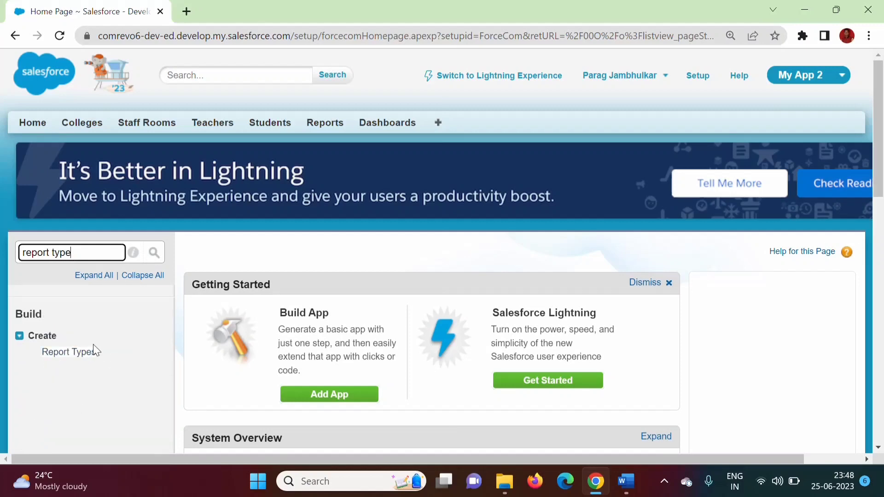
click(80, 358)
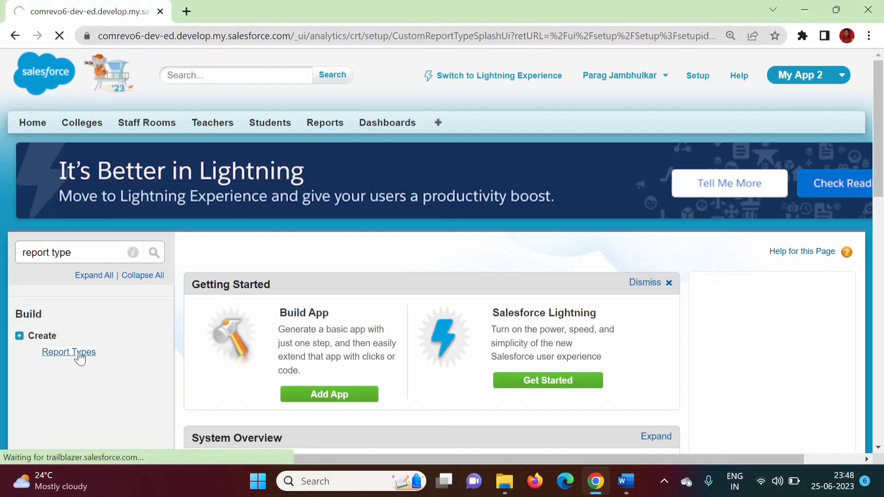
Continue past the custom report type introduction and start a new custom report type
scroll(202, 184, down, 3)
drag(192, 184, 497, 244)
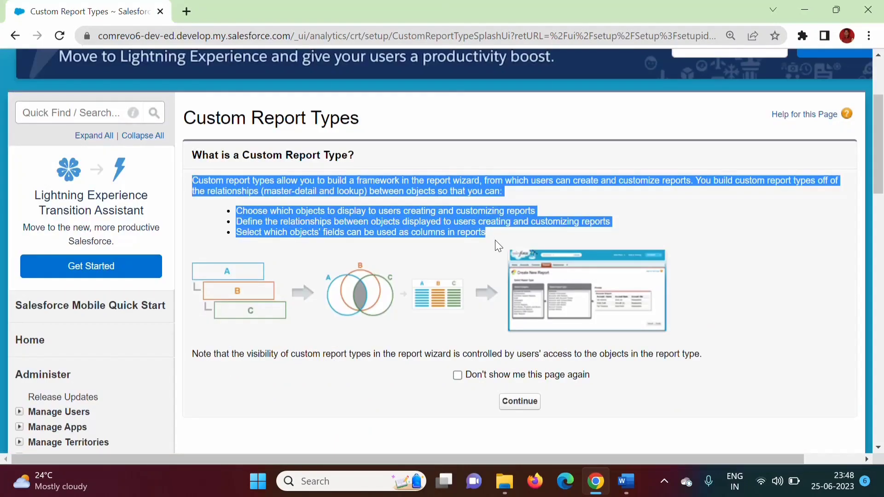
click(524, 403)
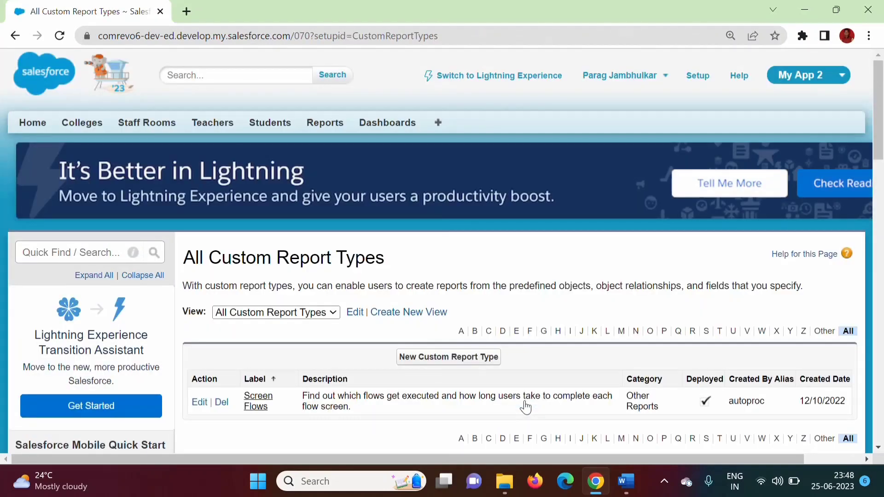
drag(879, 149, 883, 174)
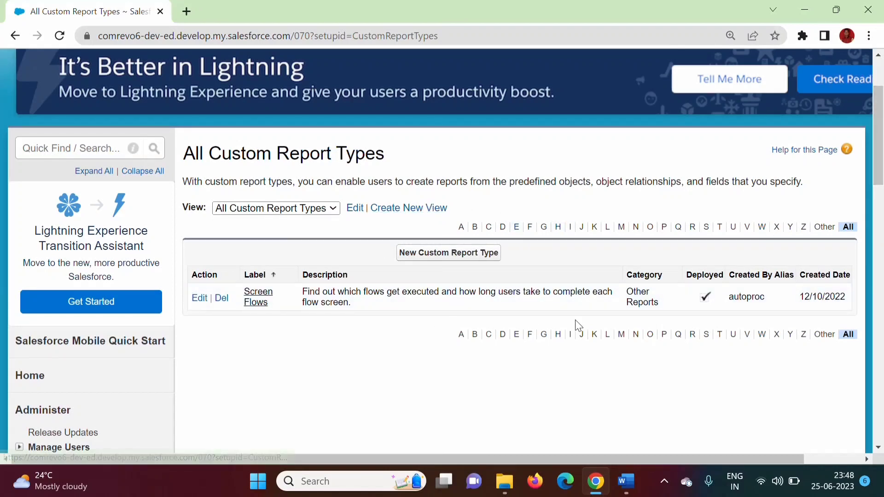
click(435, 255)
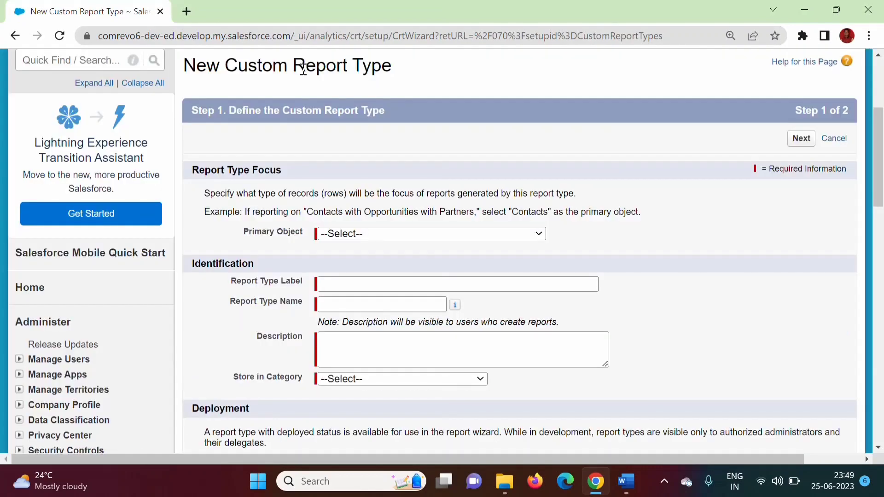
Choose Accounts as the primary object and label the report type "Accounts with Cases", with the name Accounts_with_Cases
drag(293, 68, 393, 68)
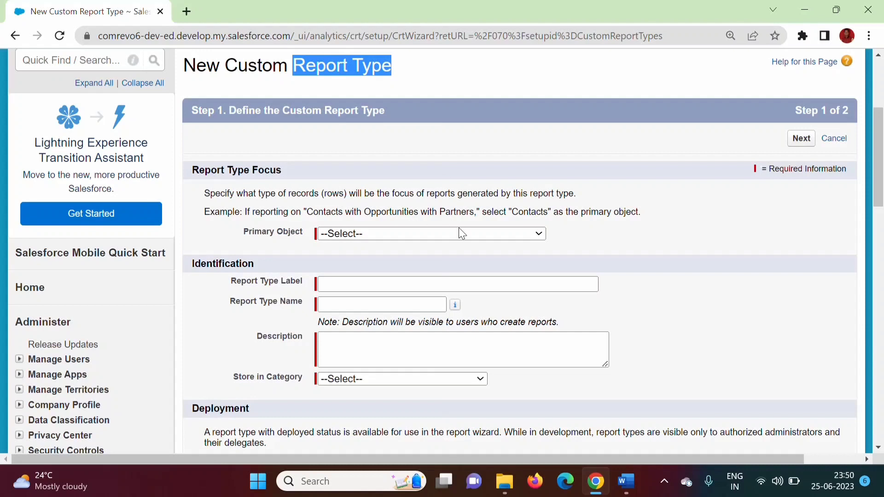
click(381, 234)
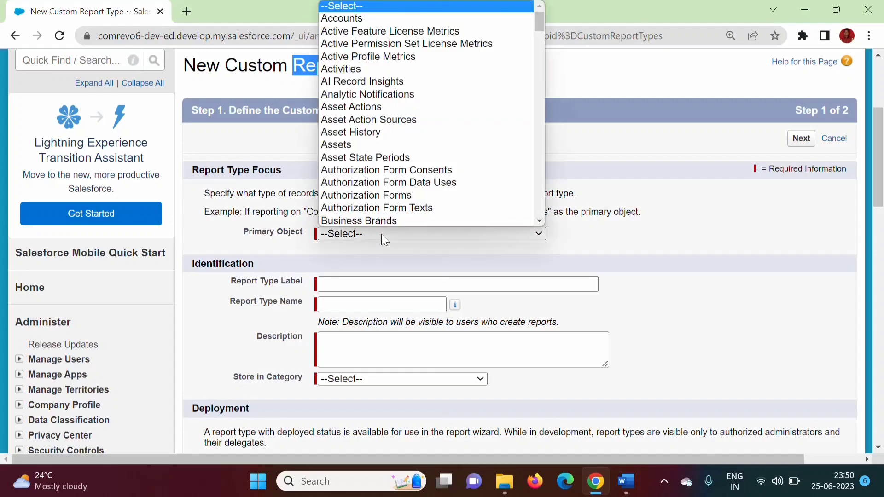
click(383, 18)
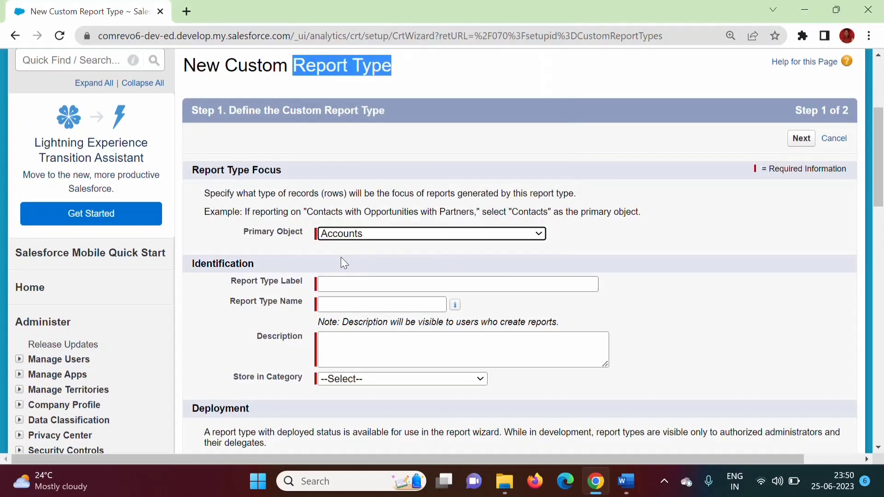
click(358, 286)
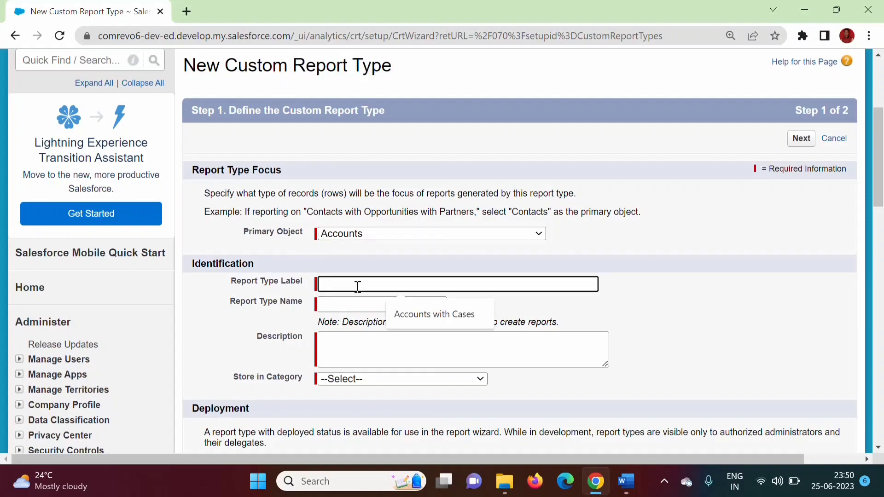
click(423, 316)
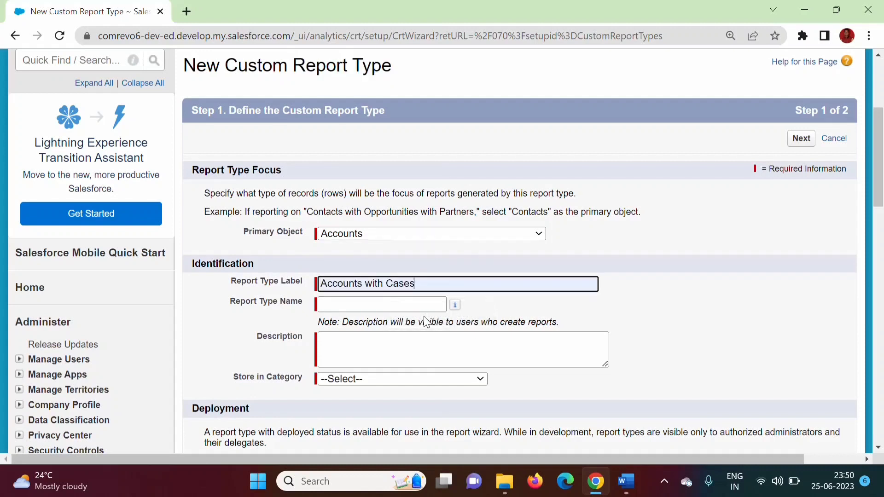
click(335, 304)
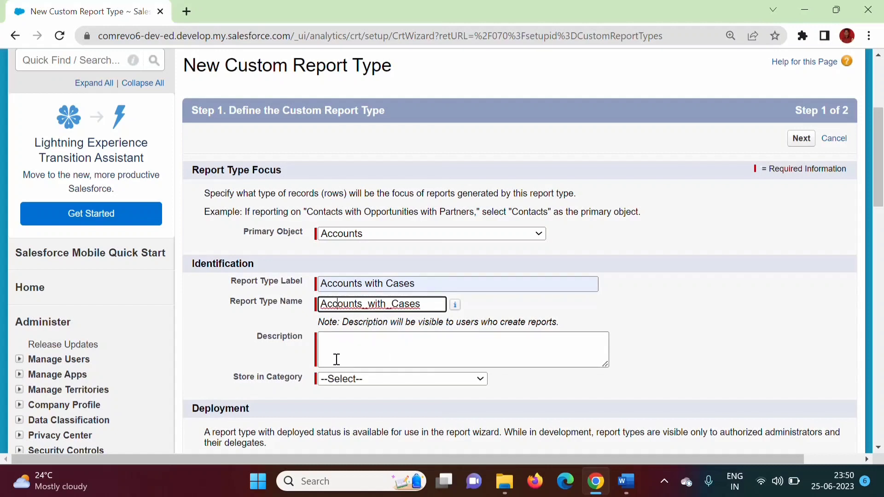
Copy the report type label "Accounts with Cases" into the description
drag(432, 283, 298, 282)
key(ctrl+c)
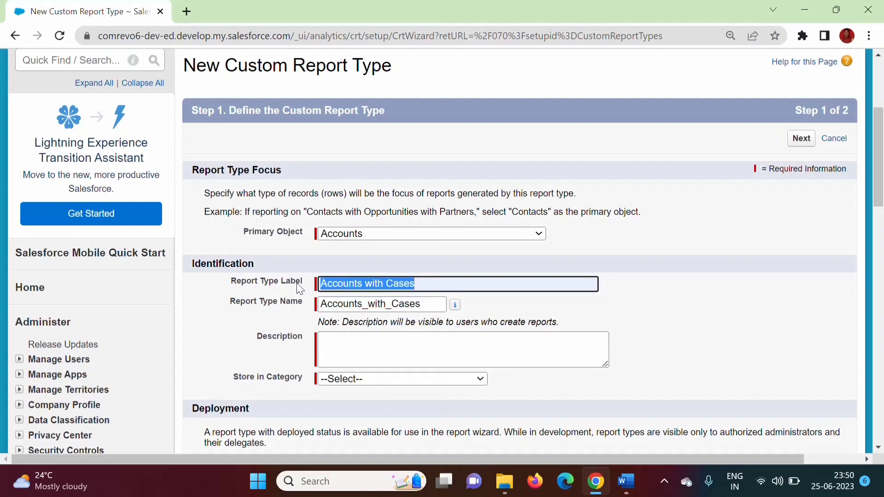
click(334, 349)
key(ctrl+v)
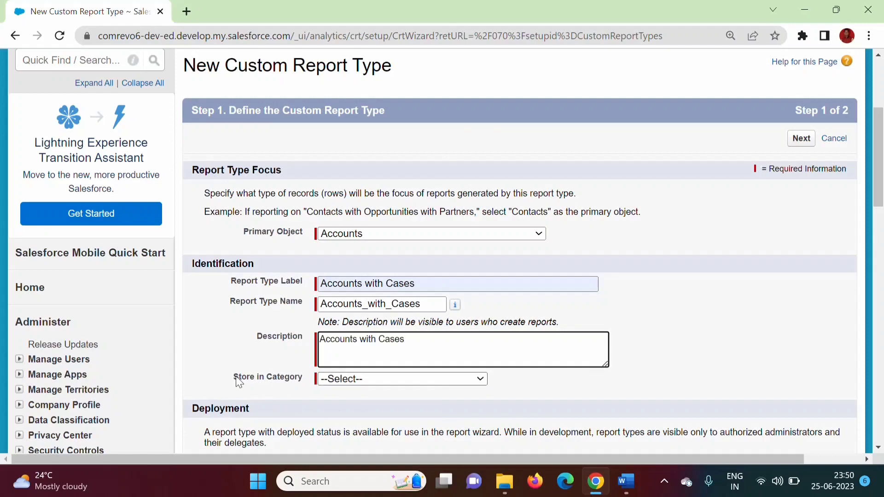
Store the report type in the Accounts & Contacts category and set its deployment status to Deployed
click(386, 378)
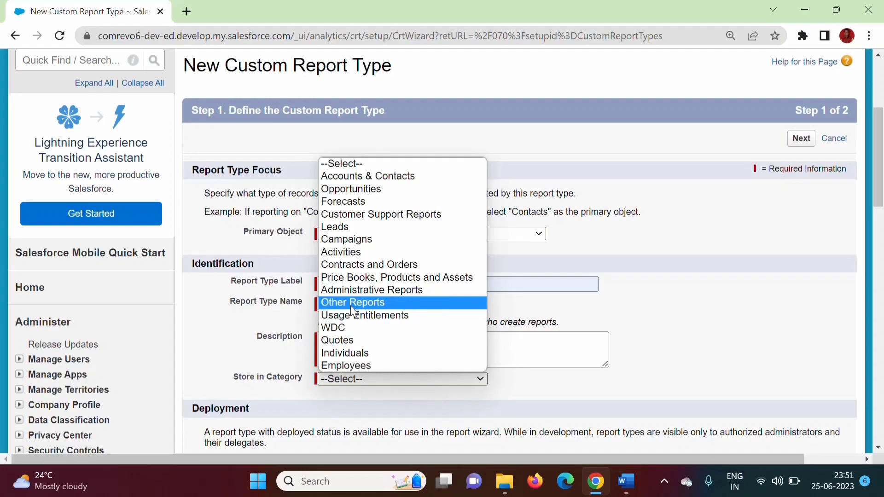
click(353, 177)
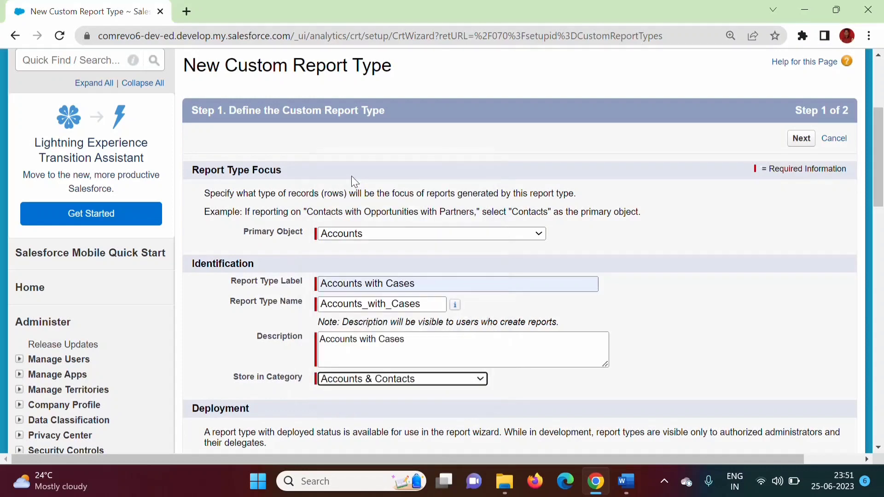
scroll(354, 384, down, 4)
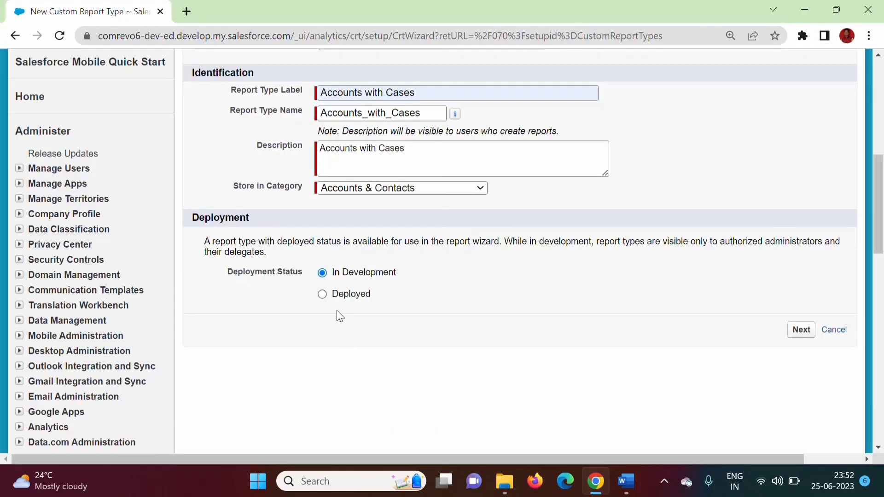
click(323, 296)
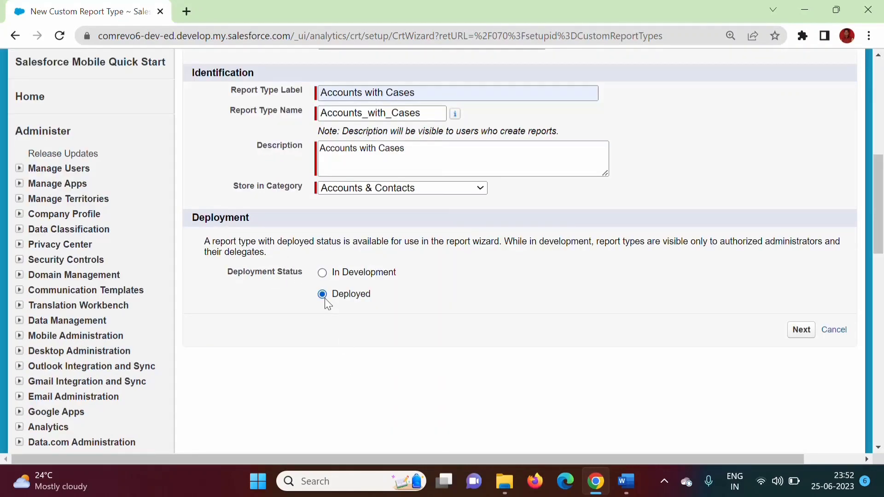
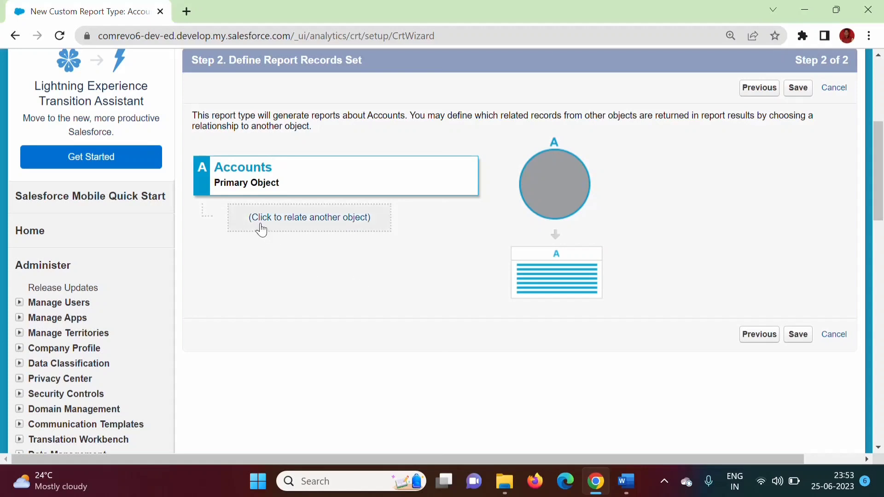
Relate the Cases object to the primary Accounts object as object B in the report records set
click(326, 222)
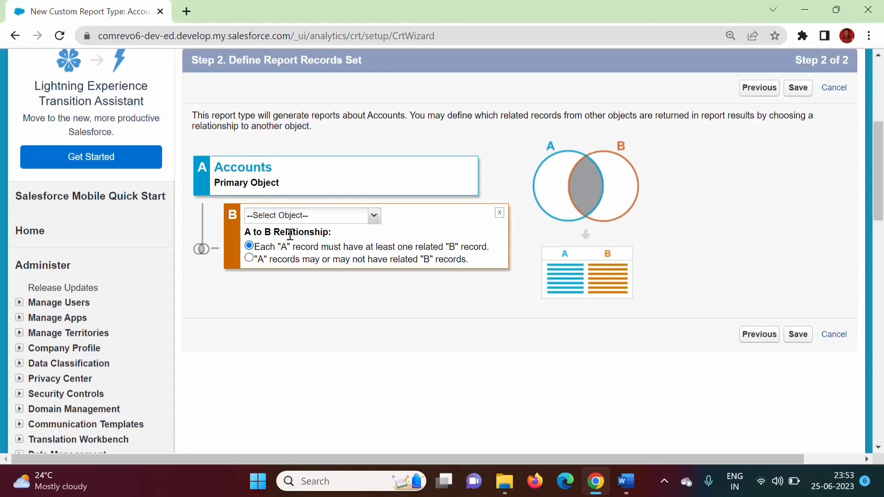
click(301, 216)
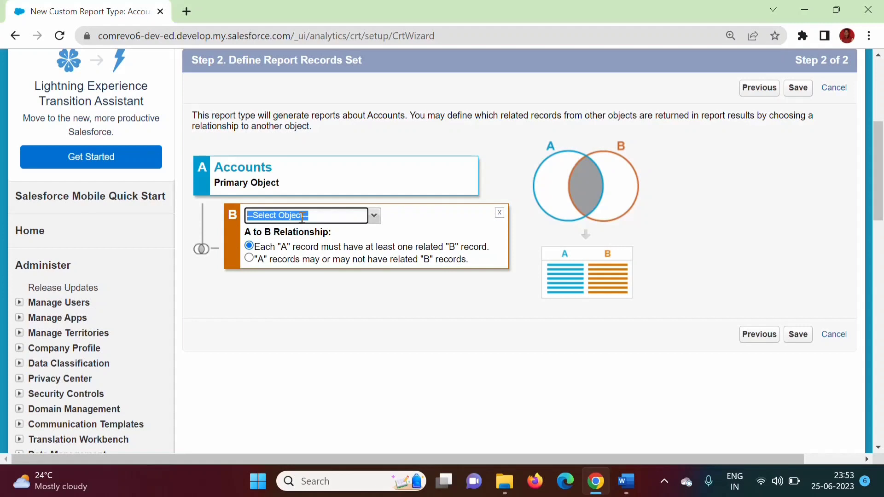
click(375, 216)
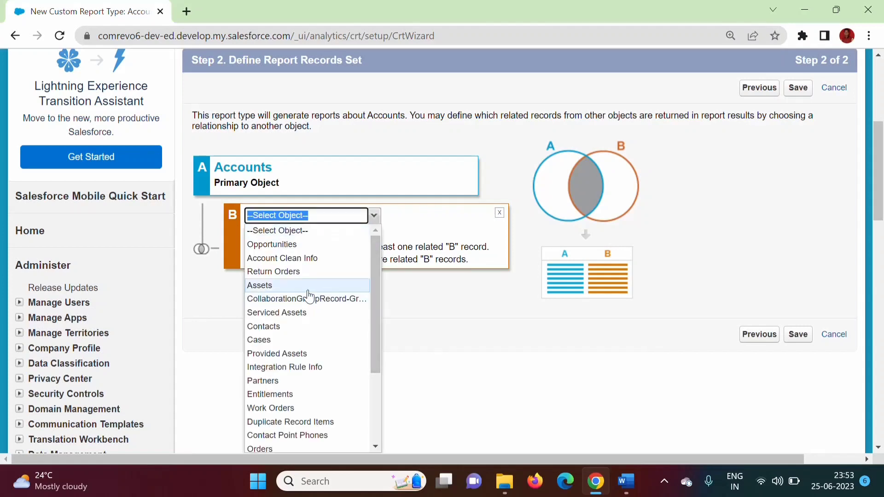
click(273, 342)
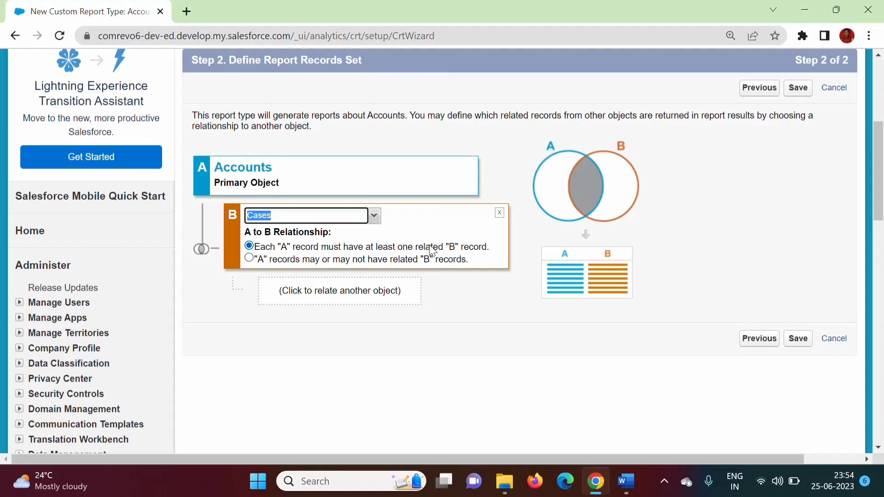
Set the A to B relationship so "A" records may or may not have related "B" records, and save the report type
click(286, 261)
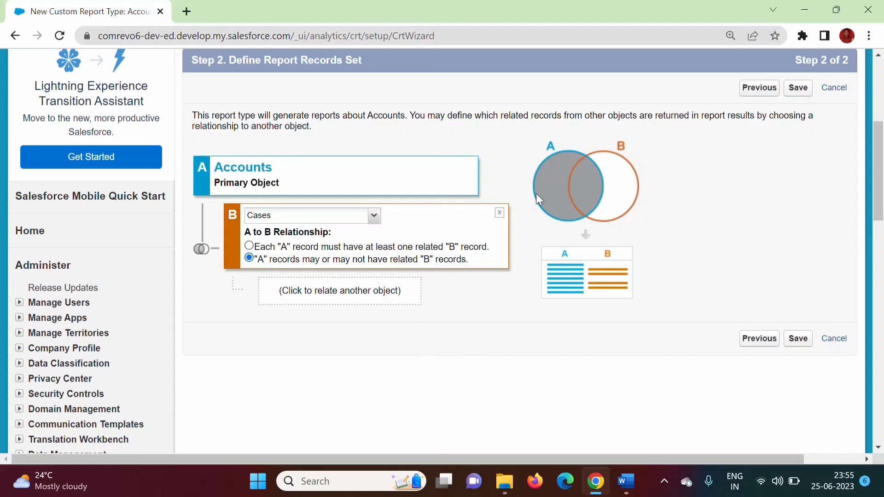
click(249, 247)
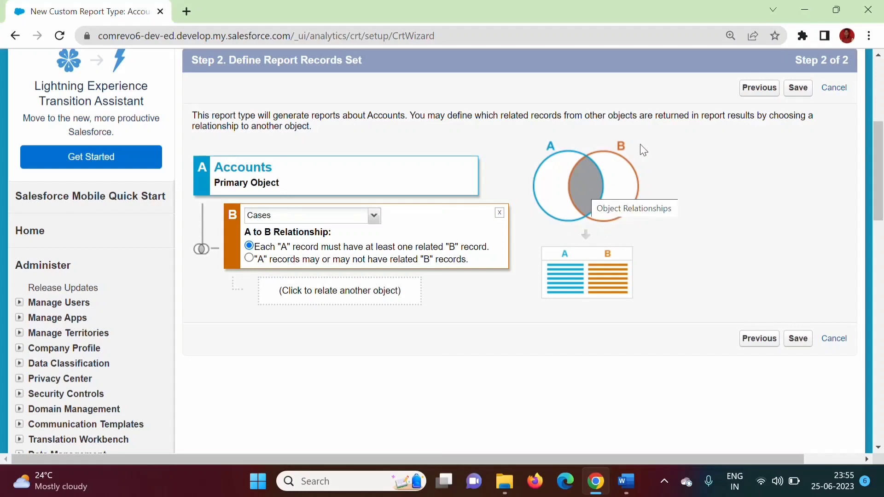
click(249, 259)
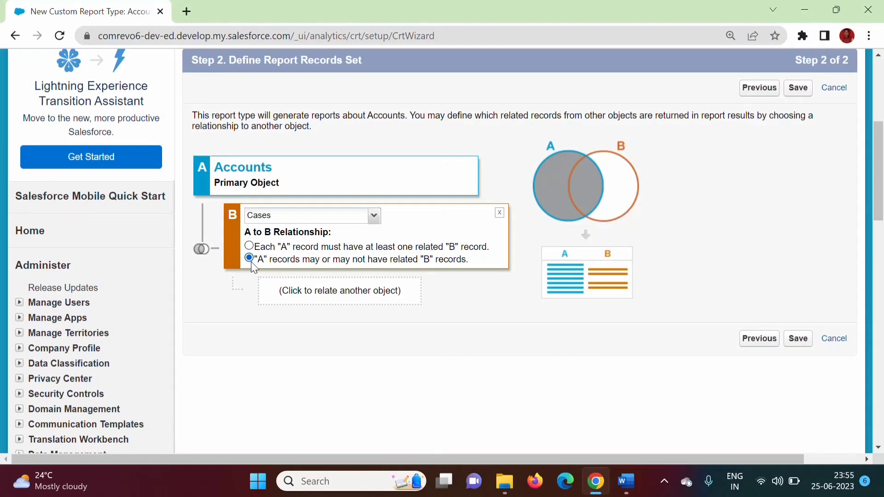
click(799, 340)
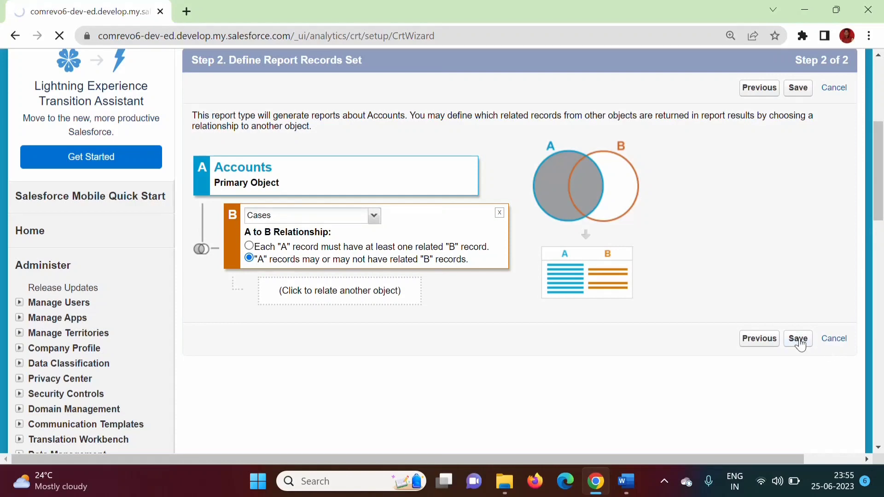
Open the saved report type's field layout for editing and examine its Accounts and Cases sections
scroll(204, 168, down, 3)
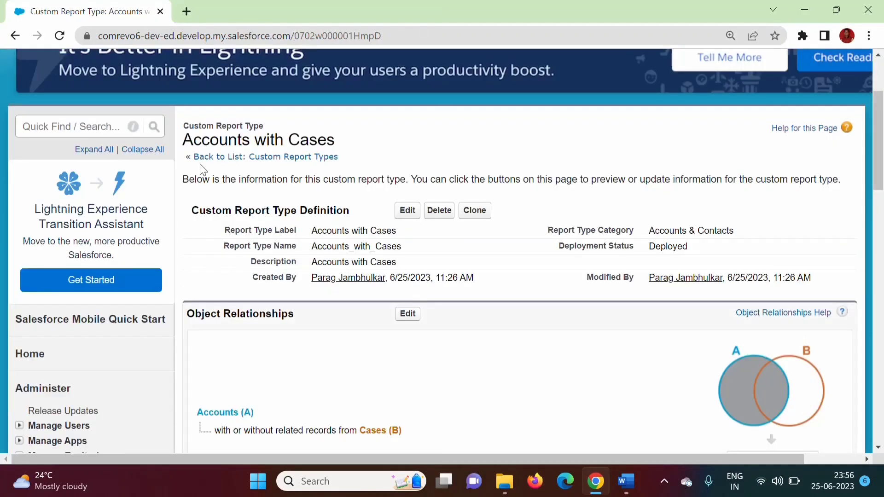
drag(184, 141, 338, 152)
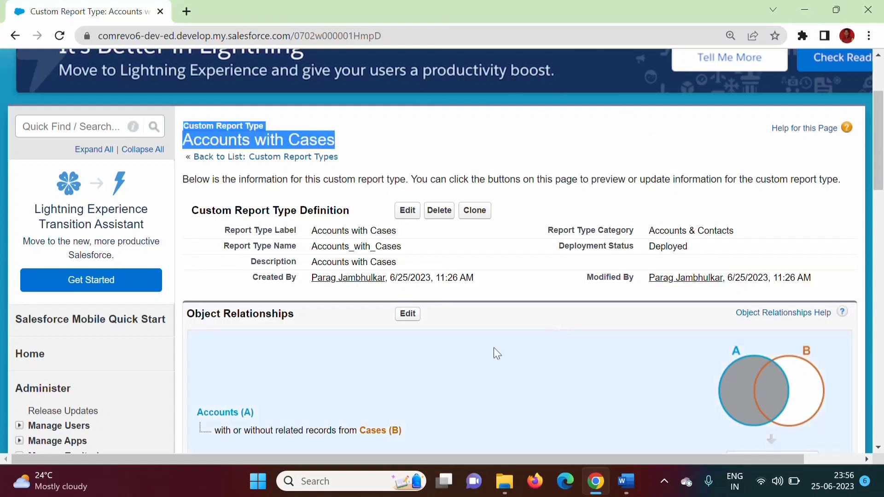
drag(882, 177, 882, 247)
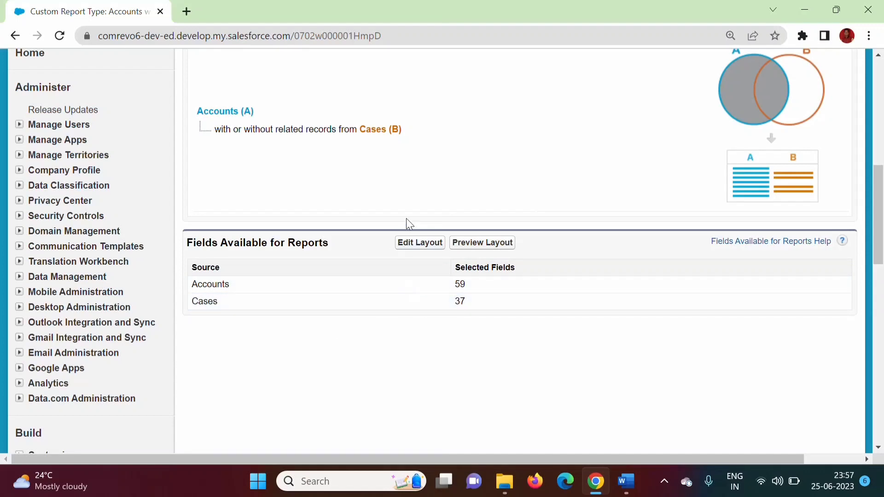
click(419, 247)
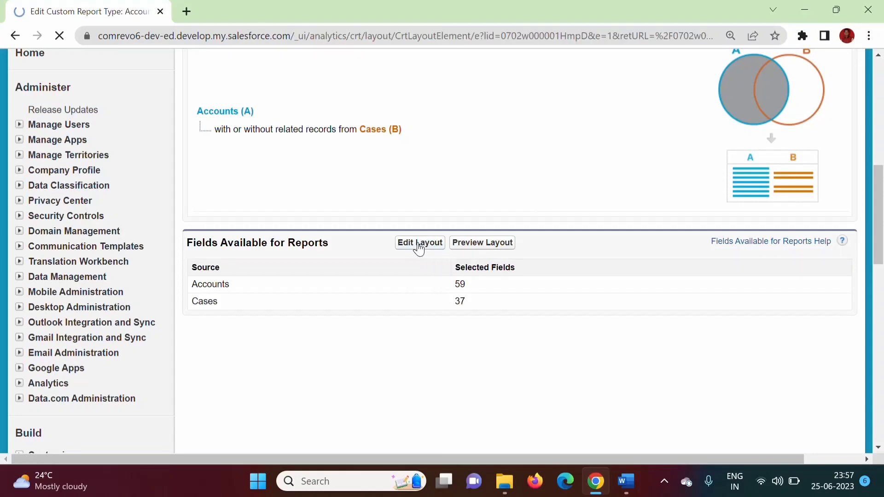
scroll(379, 392, down, 7)
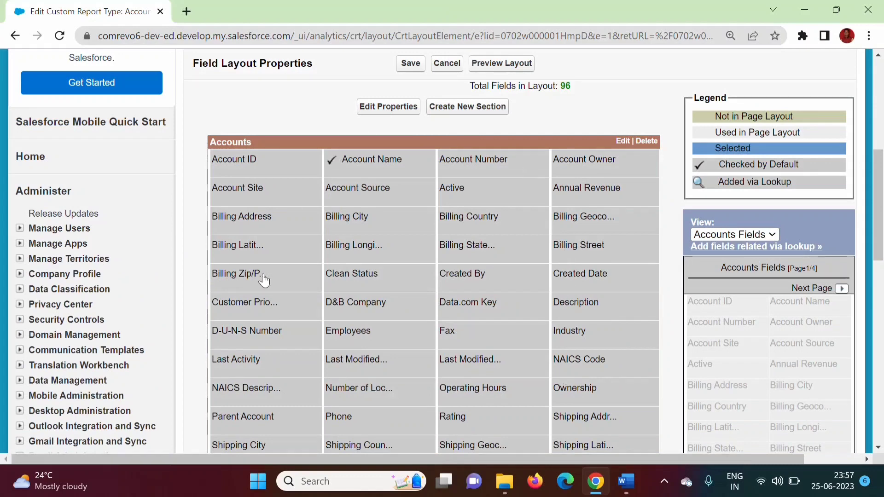
drag(881, 186, 881, 326)
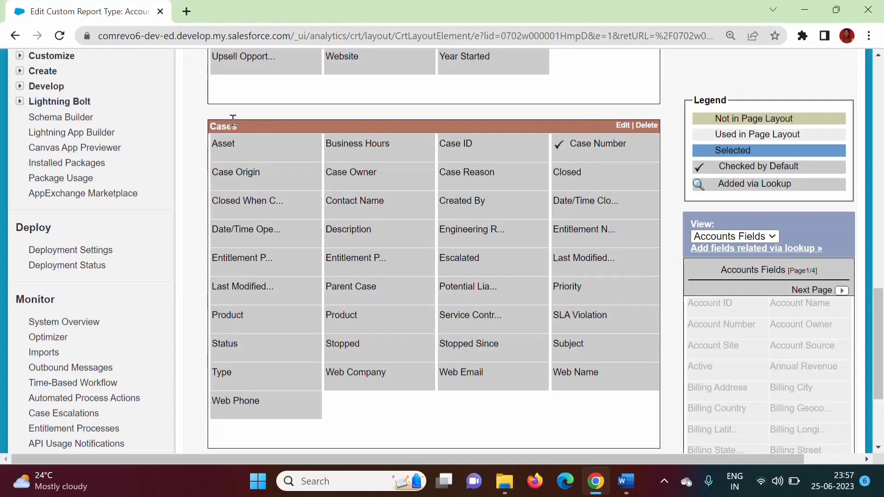
scroll(679, 256, up, 15)
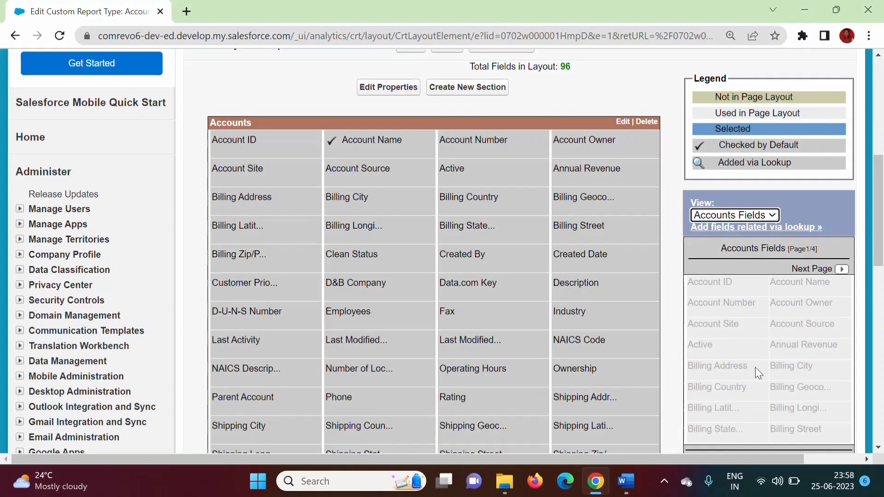
View the Cases Fields available for the layout and return to the Accounts Fields
click(743, 215)
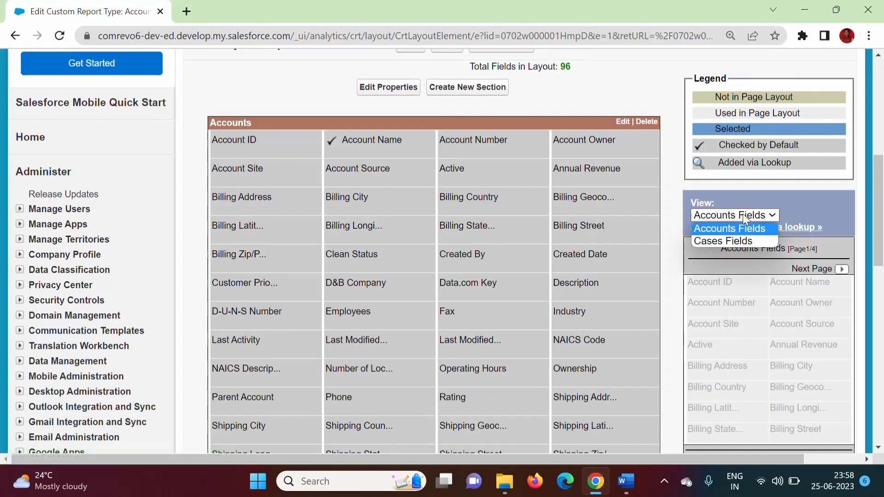
click(731, 241)
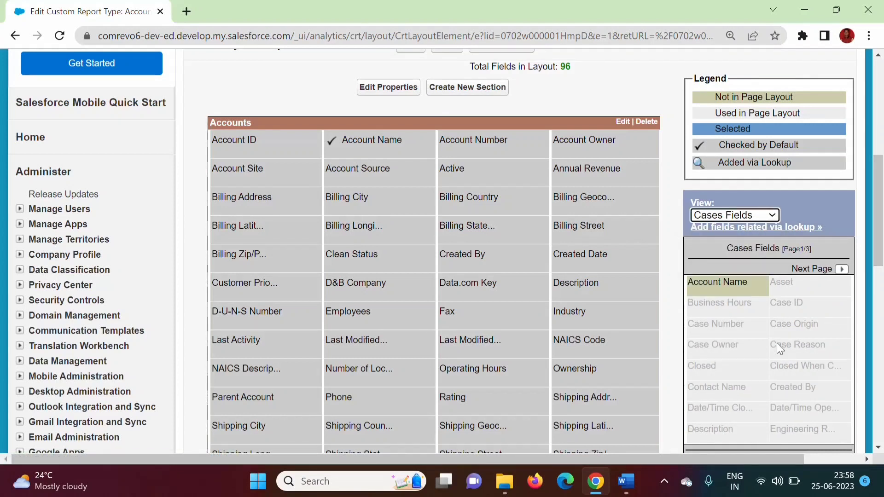
key(Up)
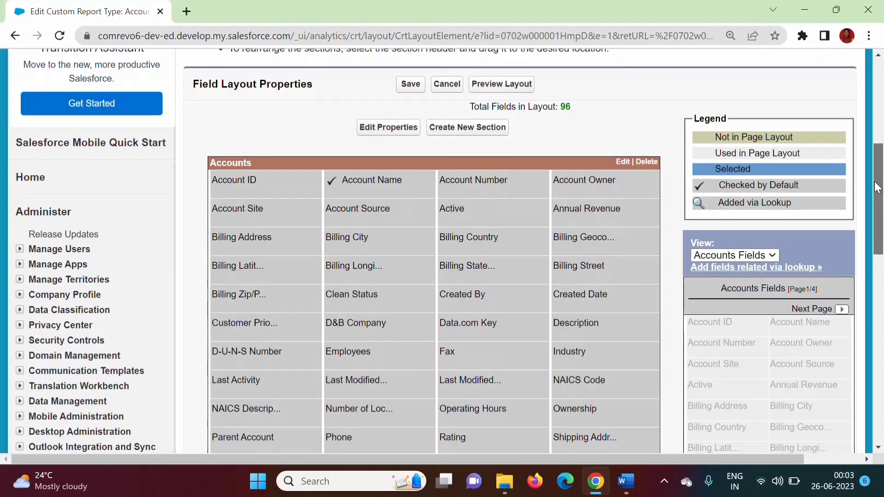
Change the display label of the Web Company field in the Cases section to "Web Comp"
drag(882, 202, 882, 376)
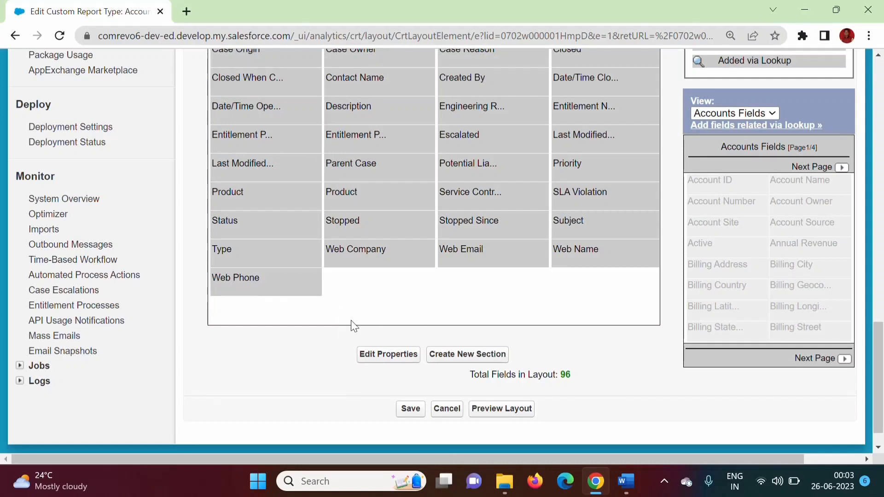
click(369, 255)
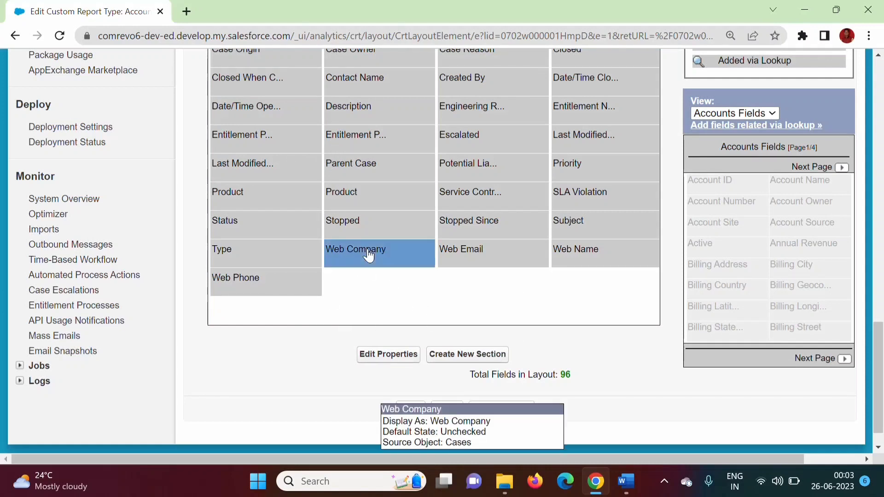
click(399, 359)
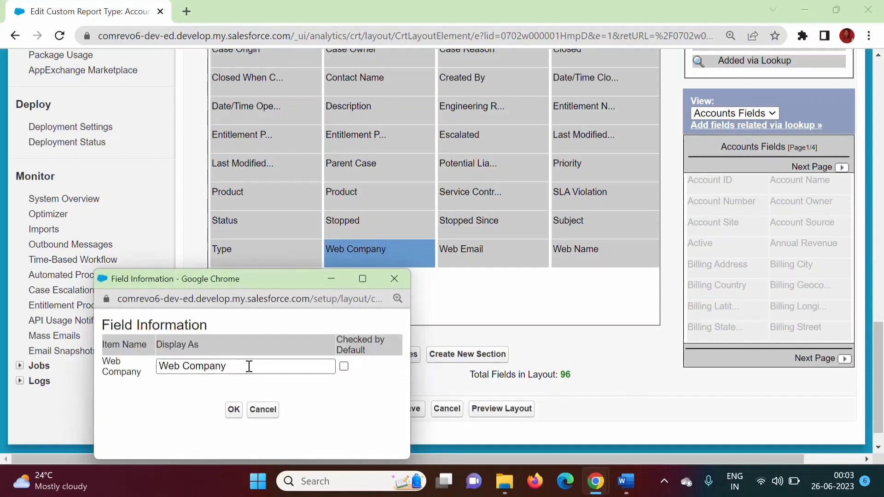
click(249, 366)
key(BackSpace)
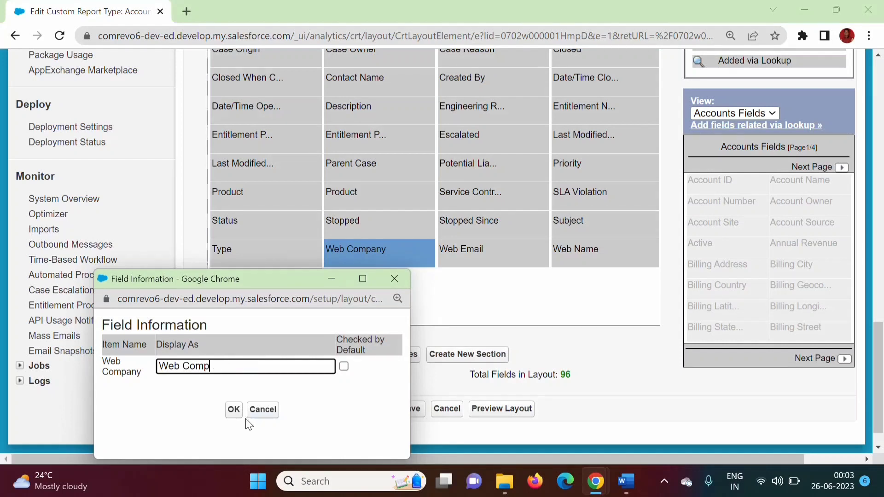
click(234, 411)
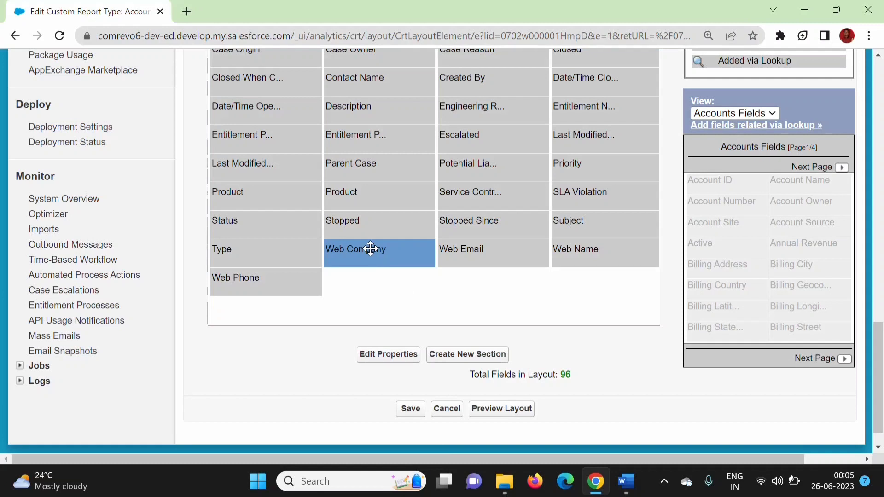
Save the field layout of the Accounts with Cases report type
mouse_move(370, 249)
scroll(880, 369, up, 1)
scroll(882, 369, up, 20)
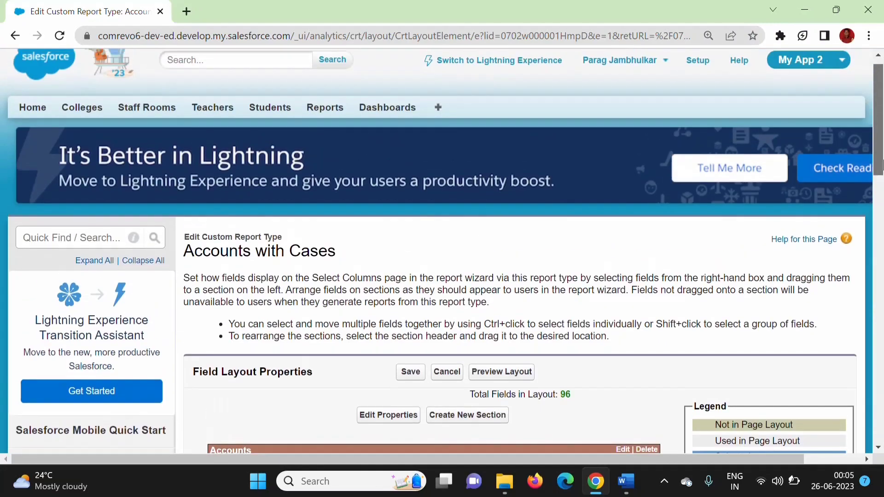
scroll(389, 359, down, 1)
click(411, 280)
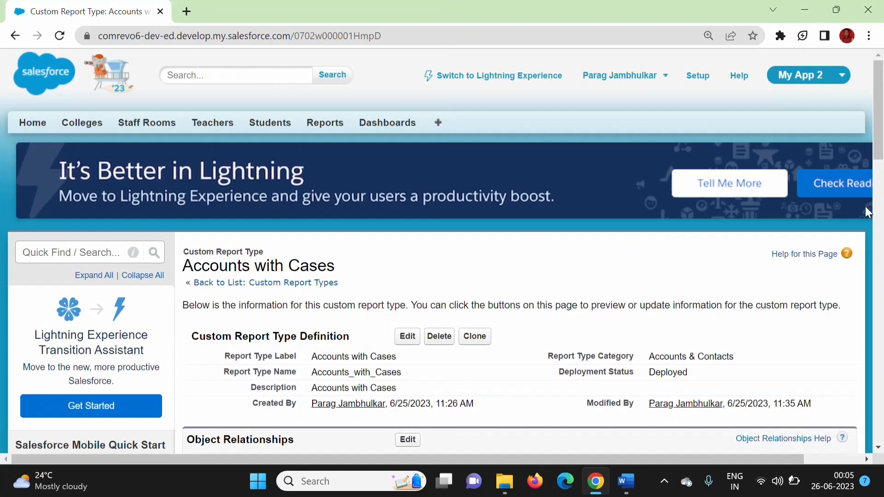
Create a new report based on the Accounts with Cases report type in the Accounts & Contacts category
click(329, 124)
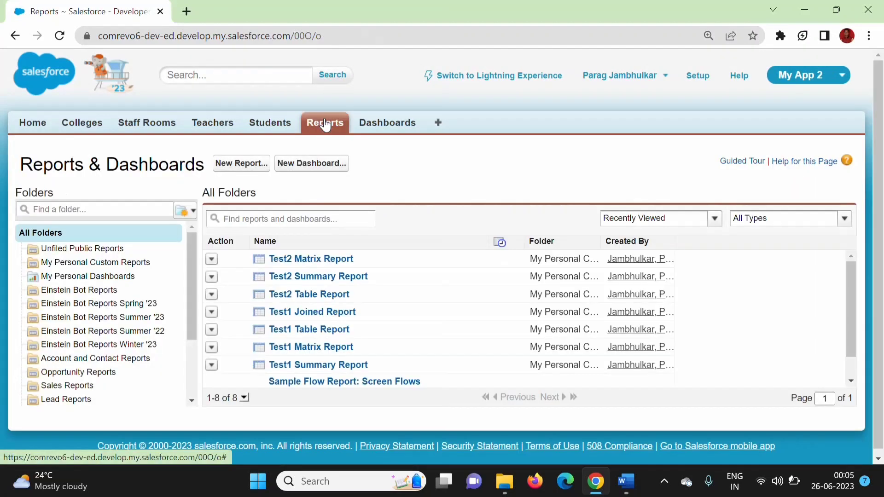
click(240, 164)
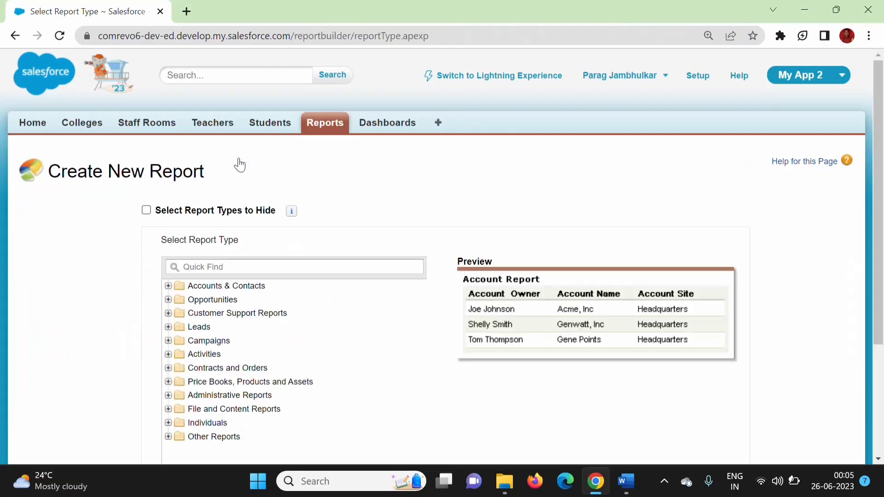
scroll(276, 277, down, 1)
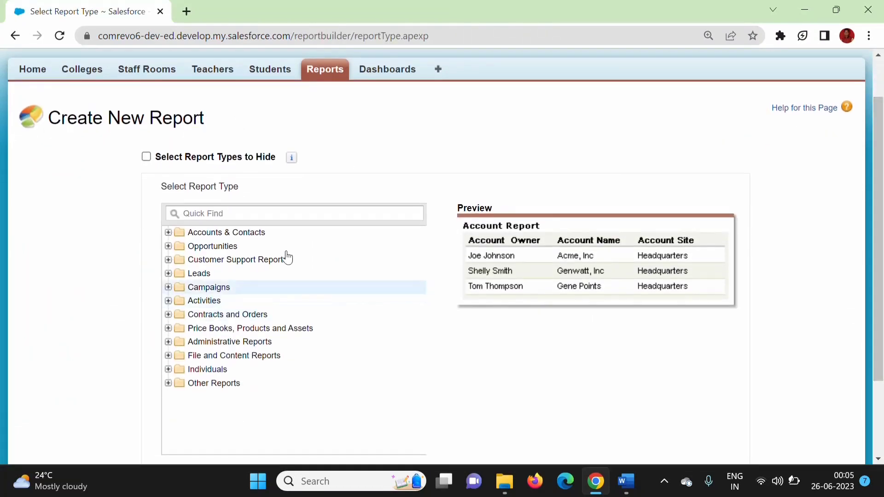
click(168, 233)
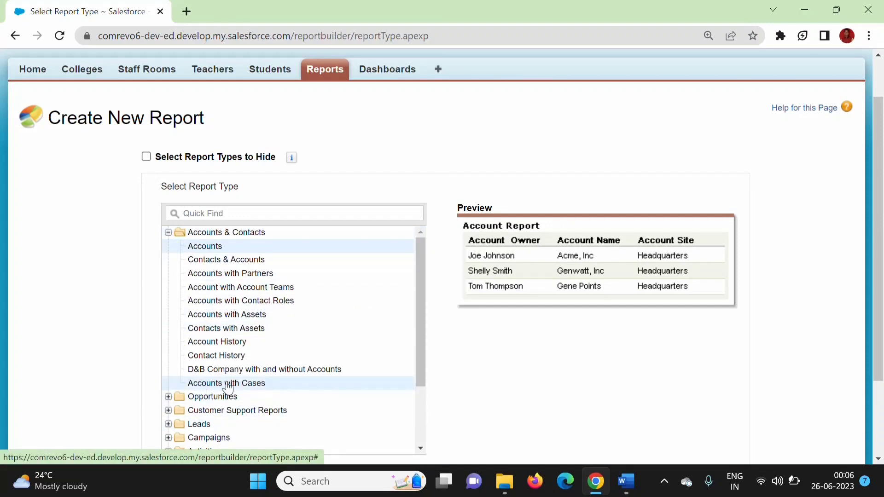
click(252, 385)
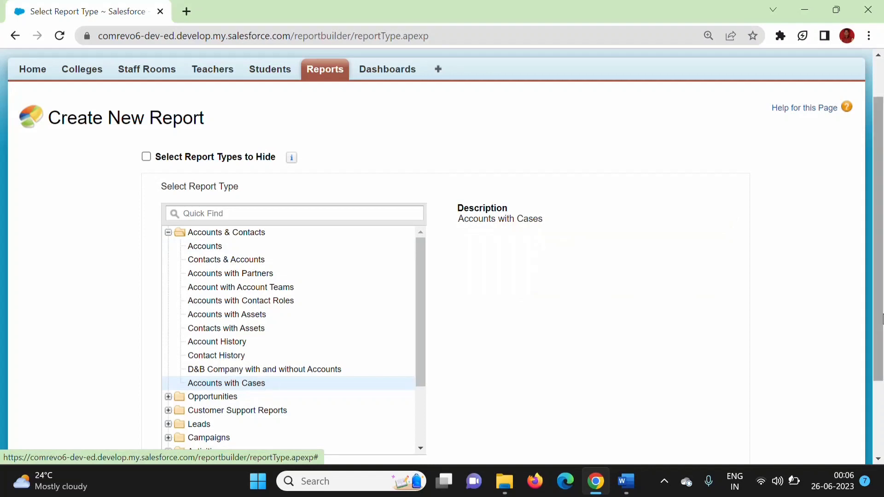
scroll(875, 364, down, 3)
click(736, 396)
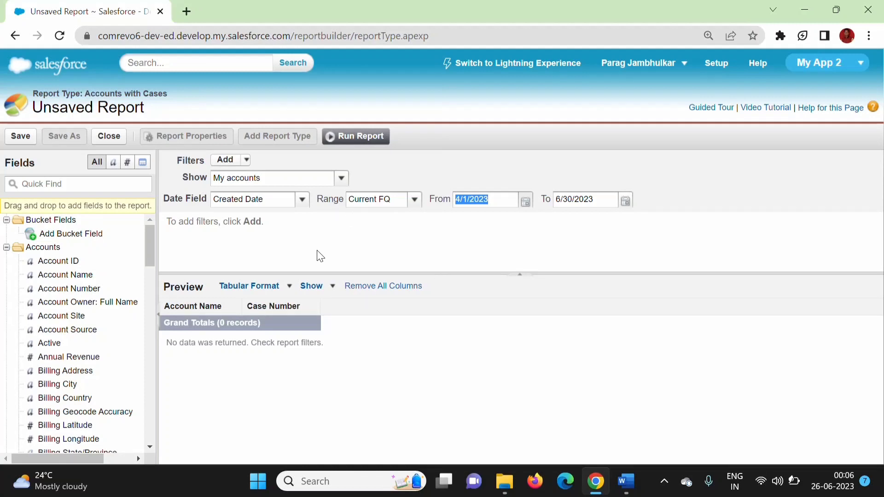
Examine the new report's format options, its available Accounts and Cases fields, and its report type name
click(280, 287)
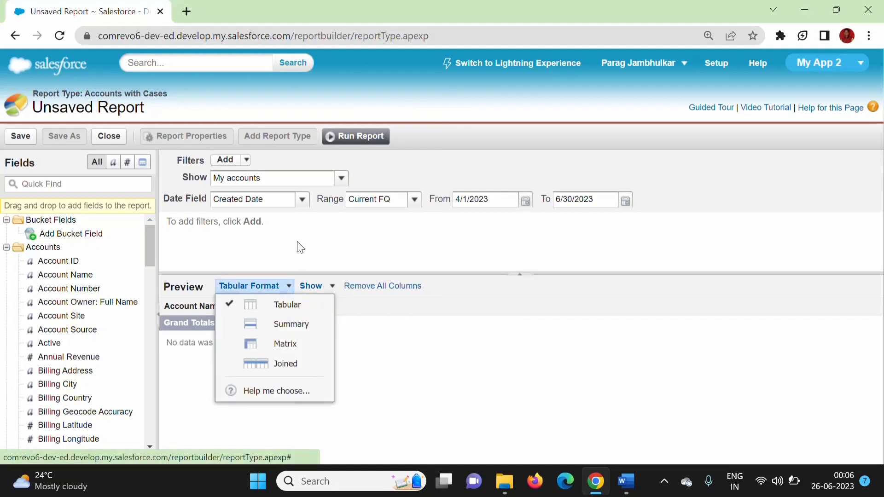
click(54, 253)
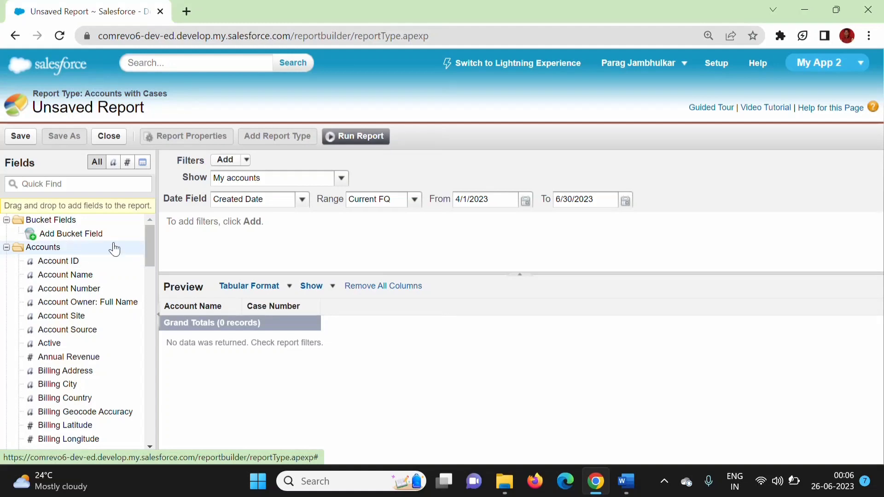
drag(149, 242, 153, 373)
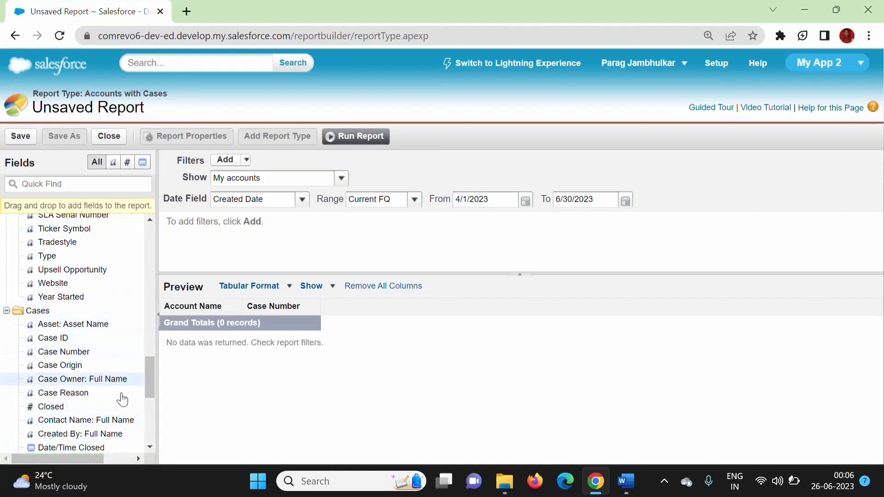
drag(152, 388, 150, 221)
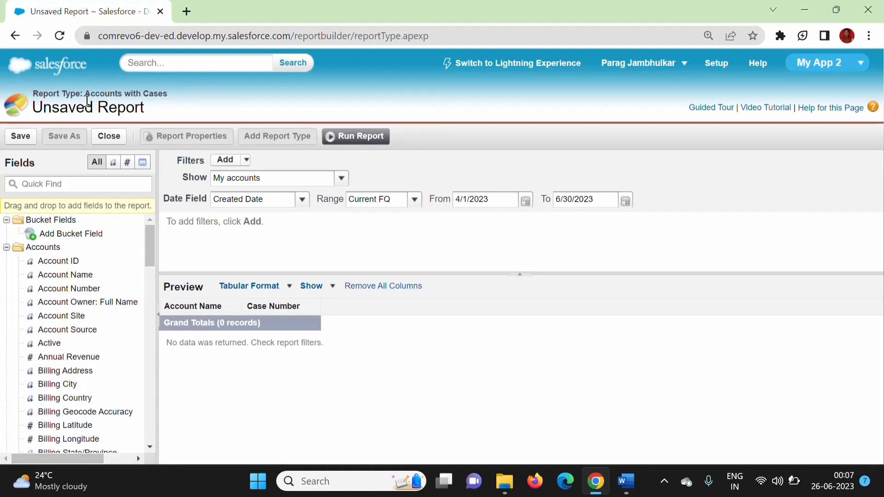
drag(85, 95, 175, 96)
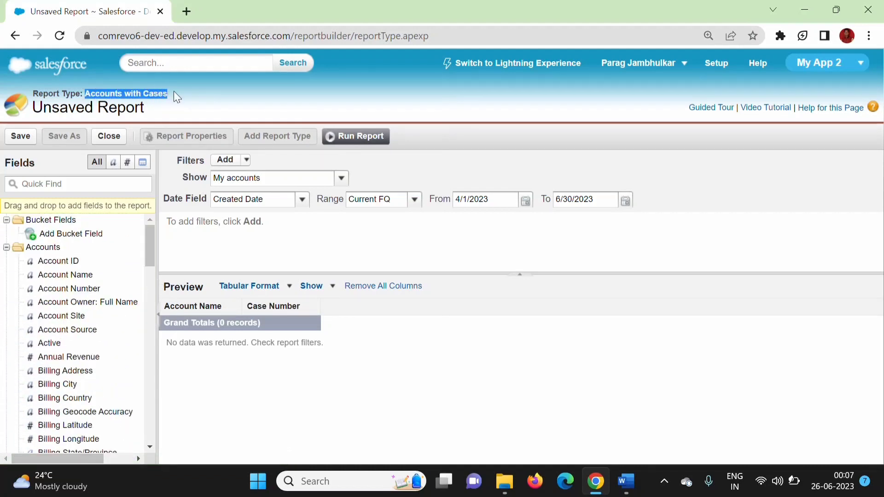